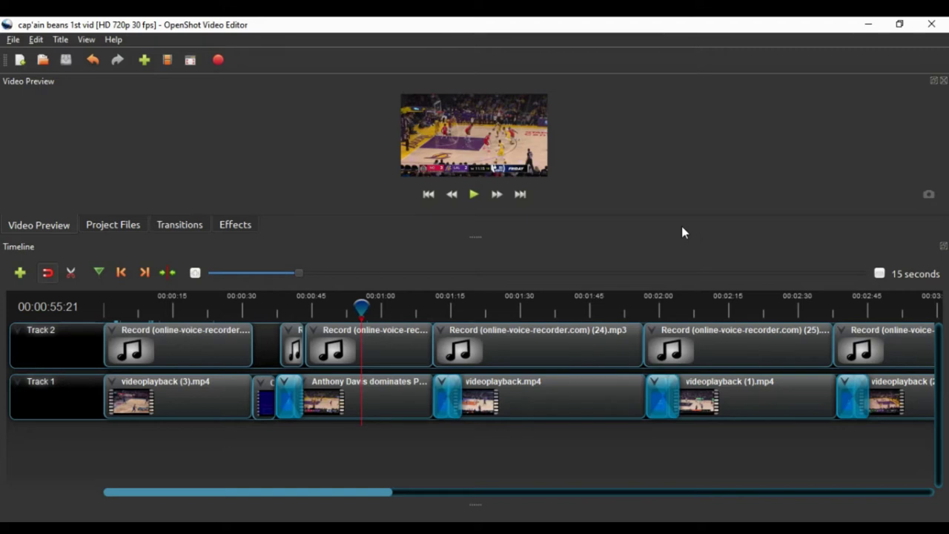
# Start an import, cancel it without adding files, and show the project's media files.
pyautogui.click(141, 66)
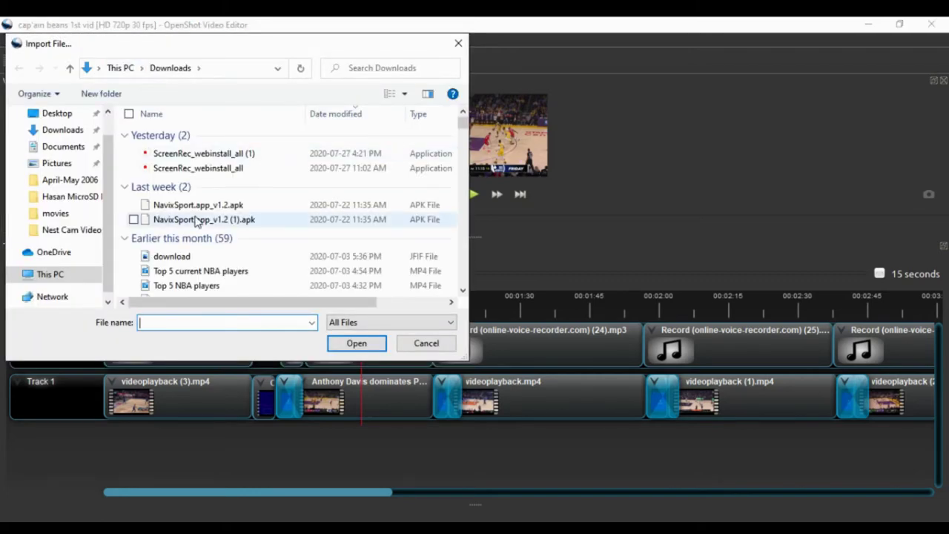
pyautogui.scroll(-10, 241, 242)
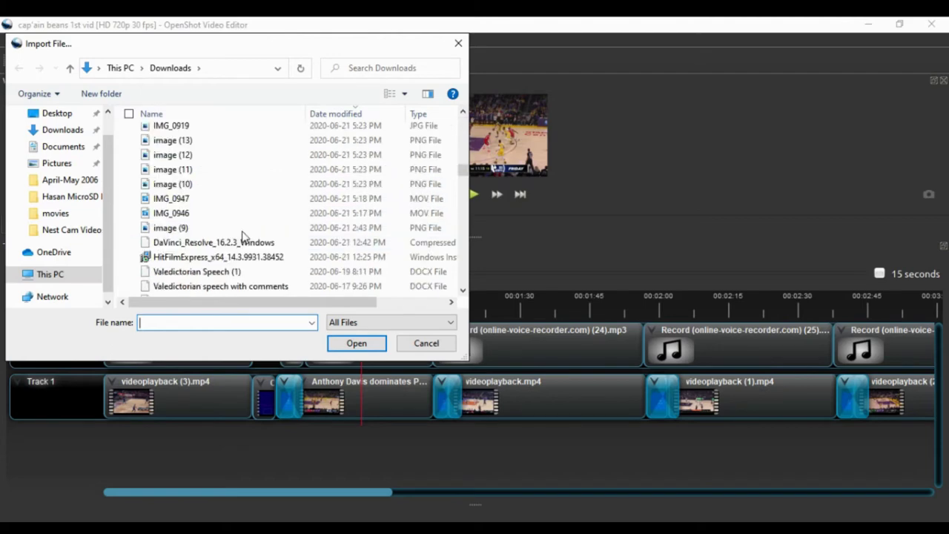
pyautogui.click(458, 43)
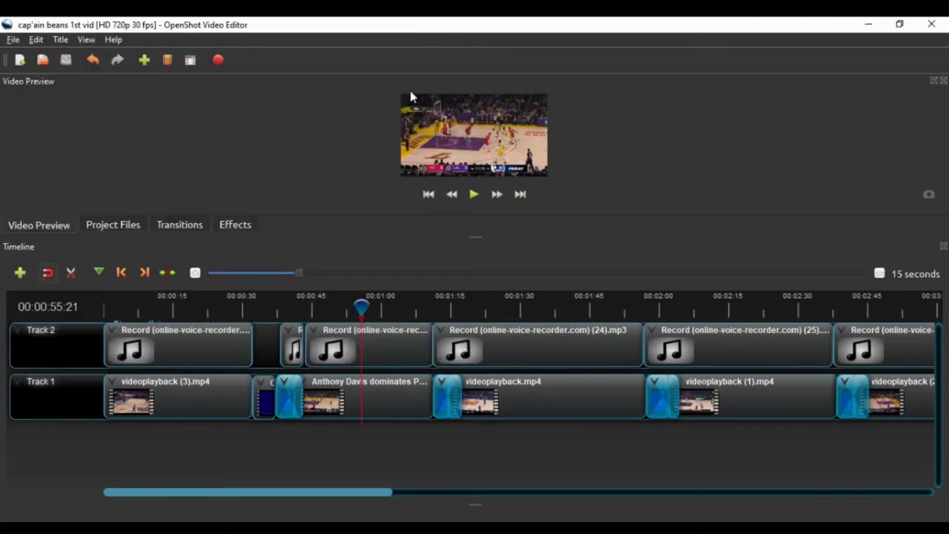
pyautogui.click(125, 227)
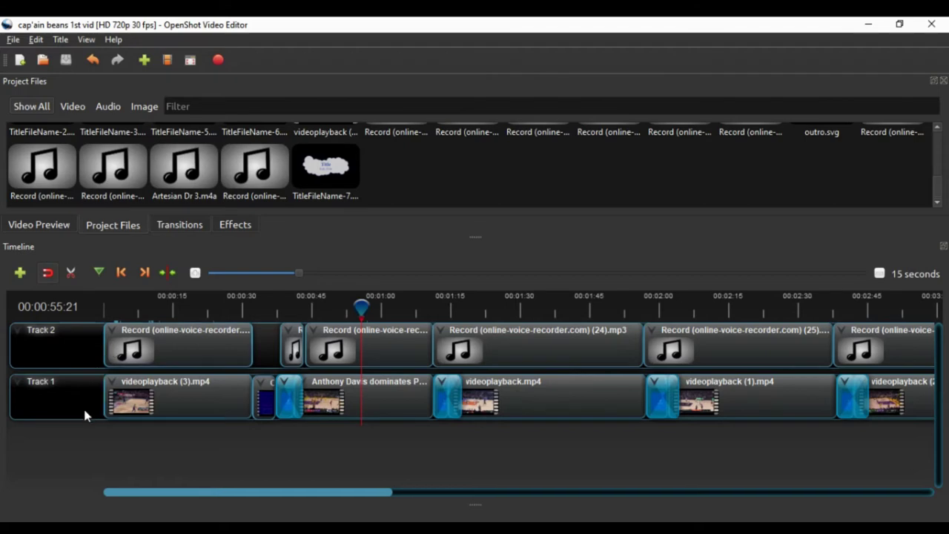
# Back in the preview, select the videoplayback and Anthony Davis clips and Track 2's Record audio clips, then show Transitions.
pyautogui.click(30, 223)
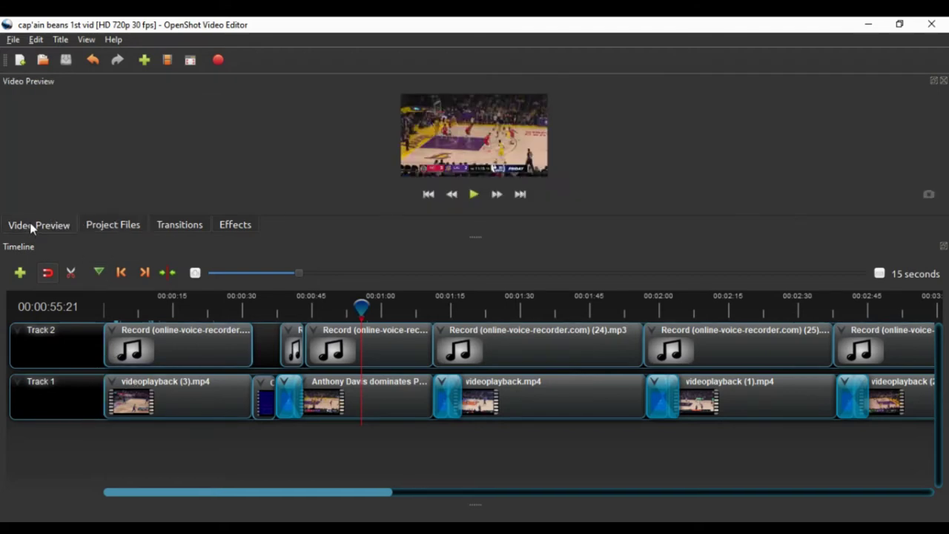
pyautogui.click(183, 387)
pyautogui.moveTo(276, 412); pyautogui.dragTo(287, 409)
pyautogui.click(404, 410)
pyautogui.click(194, 334)
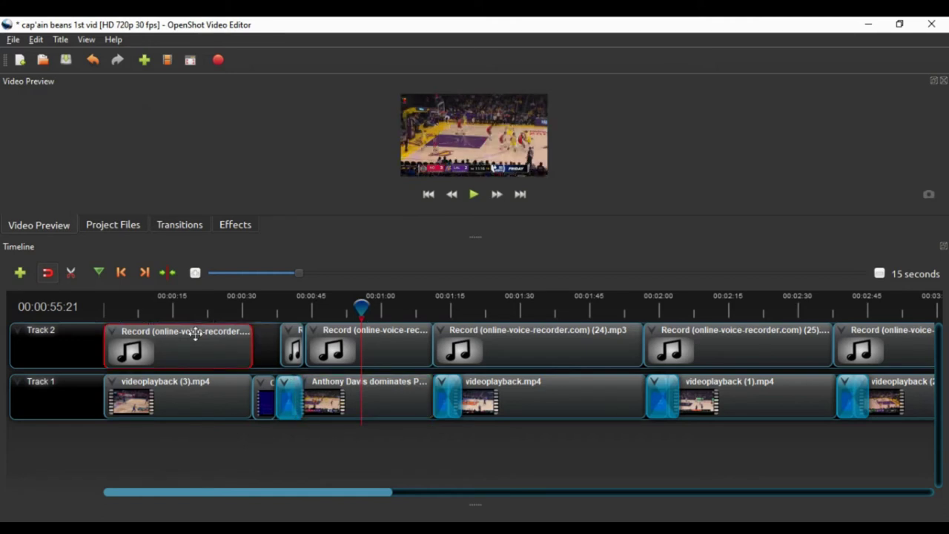
pyautogui.click(181, 393)
pyautogui.click(172, 361)
pyautogui.click(402, 356)
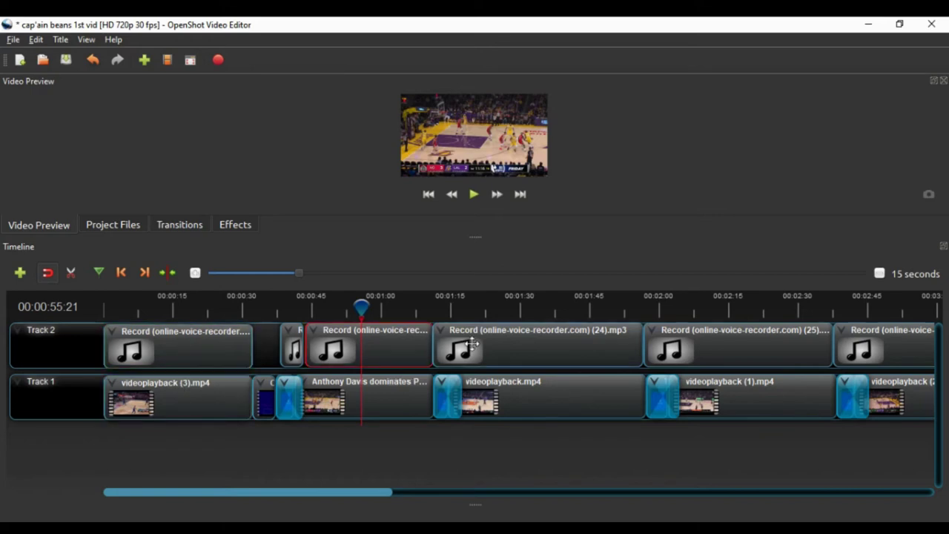
pyautogui.click(519, 362)
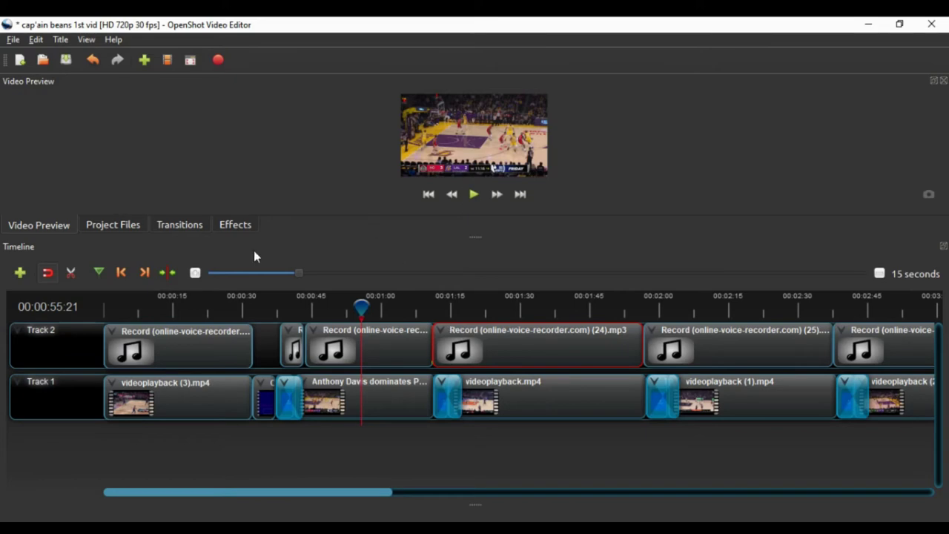
pyautogui.click(199, 228)
# Try applying the Chroma Key effect to Track 2.
pyautogui.click(243, 226)
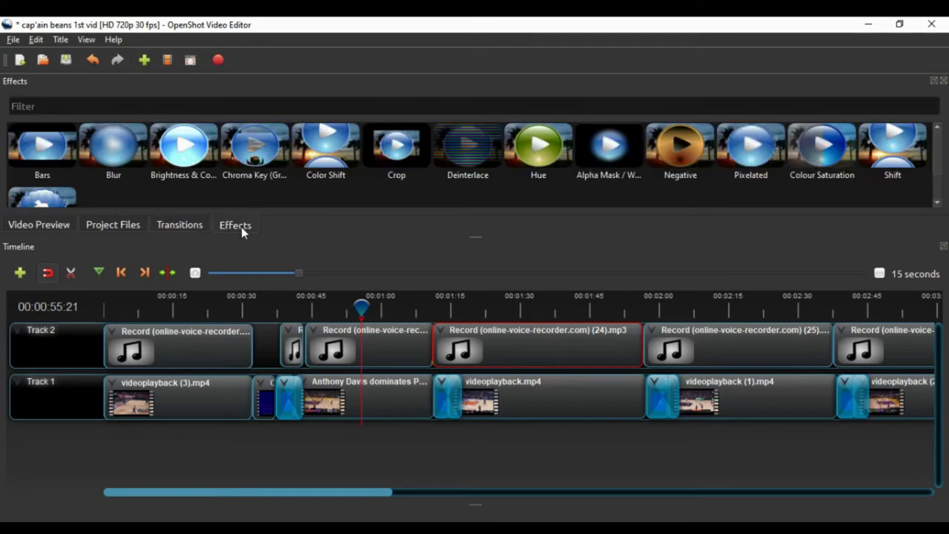
pyautogui.moveTo(254, 149)
pyautogui.mouseDown()
pyautogui.moveTo(260, 345)
pyautogui.moveTo(263, 161)
pyautogui.moveTo(296, 381)
pyautogui.mouseUp()
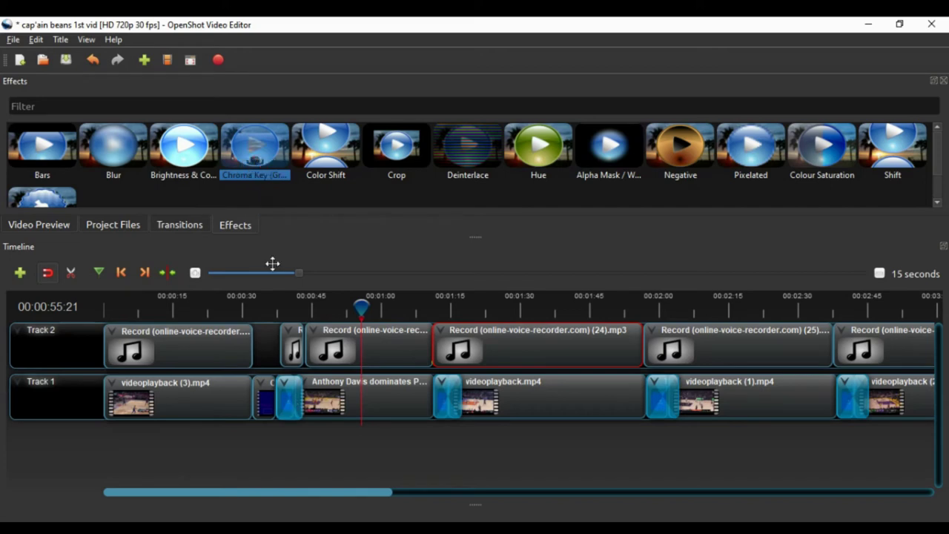
pyautogui.moveTo(179, 237); pyautogui.dragTo(178, 236)
# Add the Wipe bottom to top transition on Track 2, delete it again, and save the project.
pyautogui.click(179, 224)
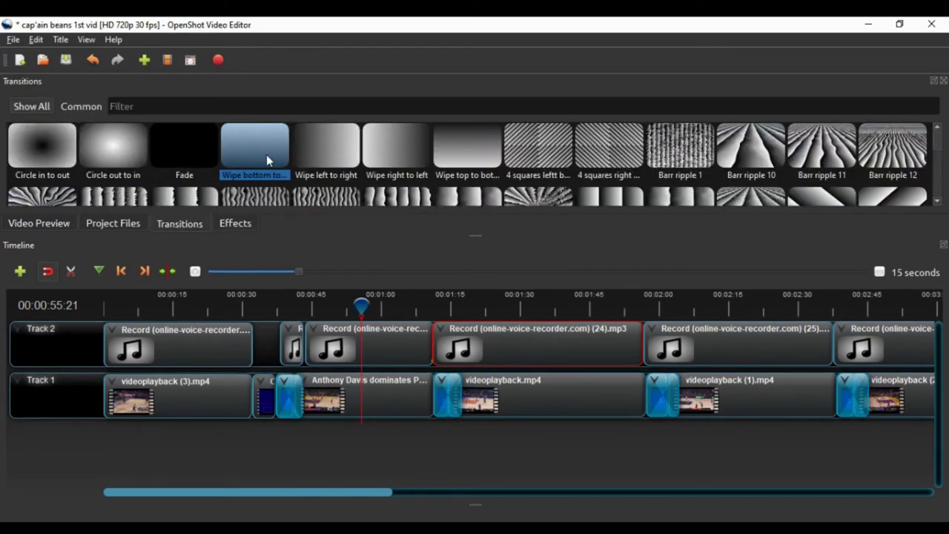
pyautogui.moveTo(266, 154)
pyautogui.mouseDown()
pyautogui.moveTo(253, 342)
pyautogui.moveTo(511, 343)
pyautogui.moveTo(430, 314)
pyautogui.mouseUp()
pyautogui.click(409, 307)
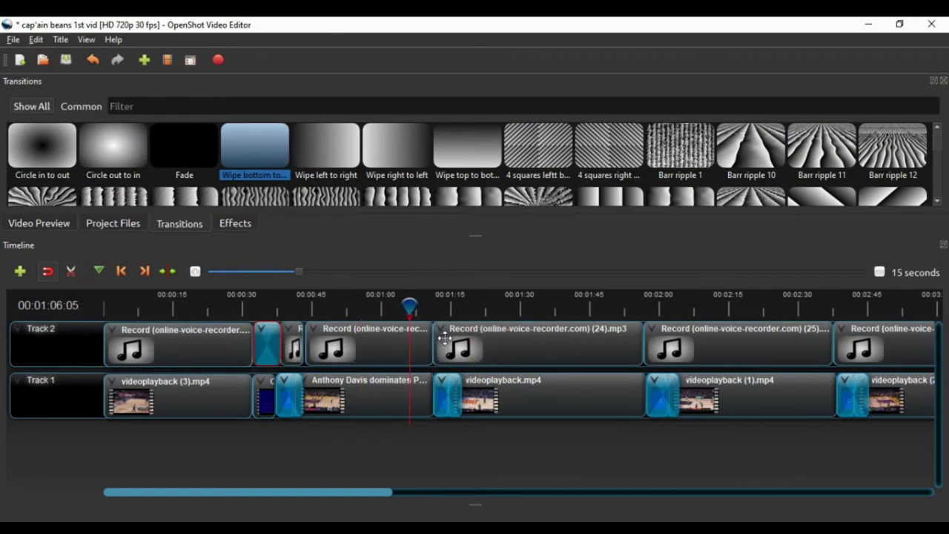
pyautogui.click(238, 349)
pyautogui.click(263, 351)
pyautogui.press('Delete')
pyautogui.hotkey('ctrl', 's')
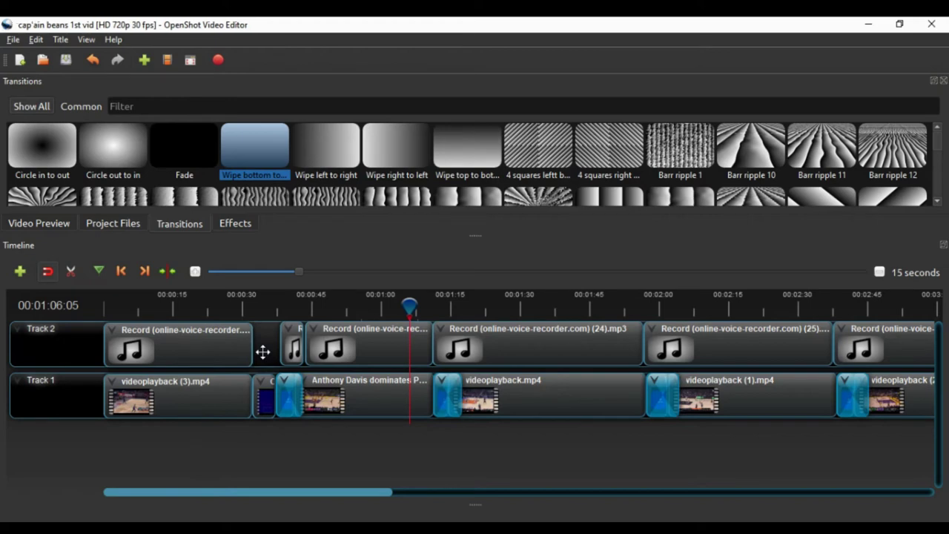
# Make a new static Bar 2 title, change Title and Sub-Title to 'test', and overwrite TitleFileName-8.svg.
pyautogui.click(61, 41)
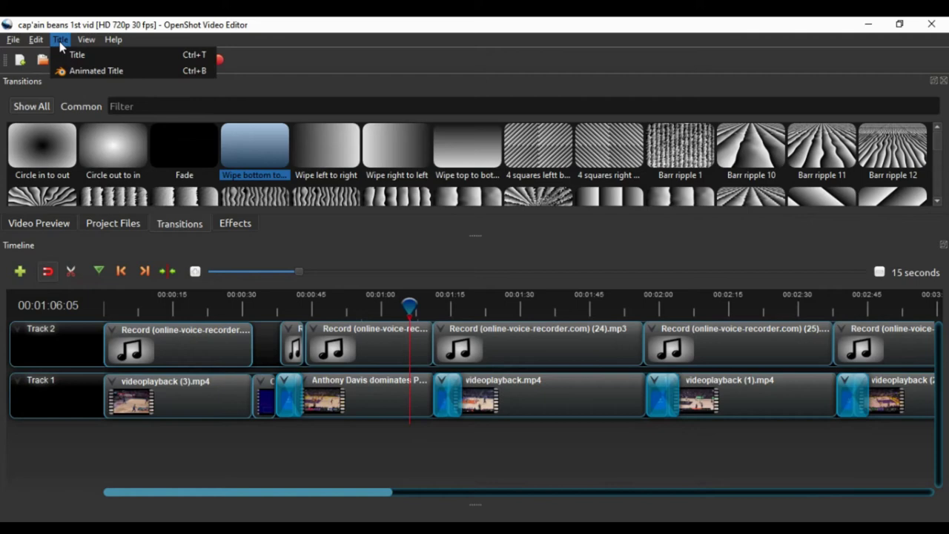
pyautogui.click(81, 57)
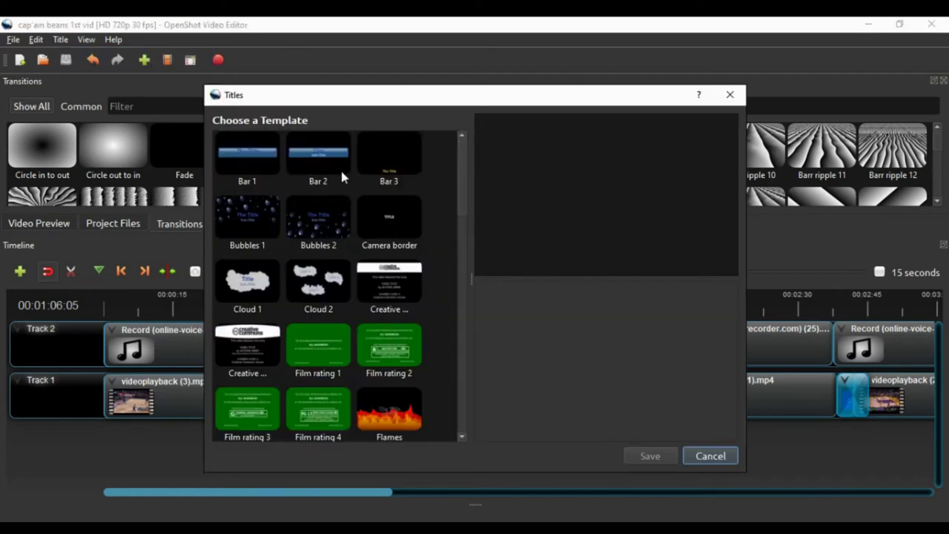
pyautogui.click(339, 169)
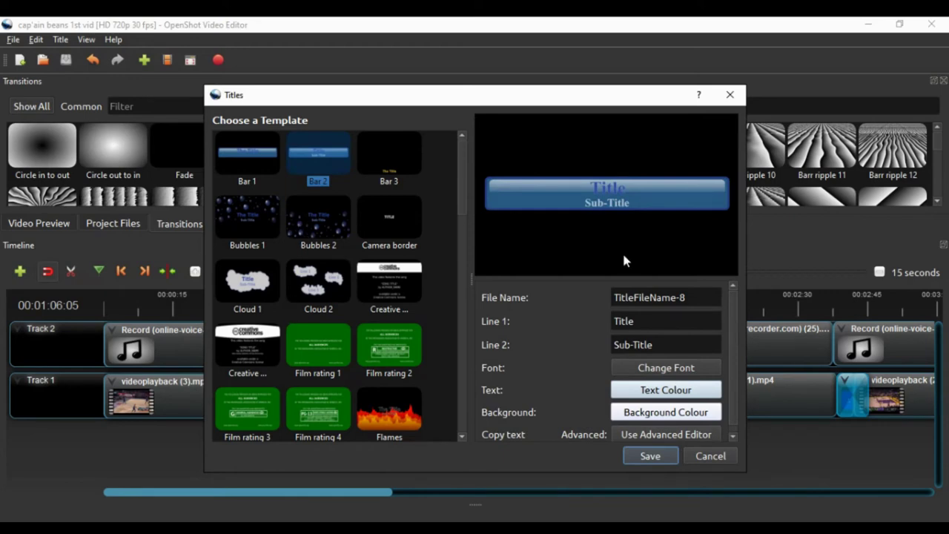
pyautogui.doubleClick(627, 320)
pyautogui.press('BackSpace')
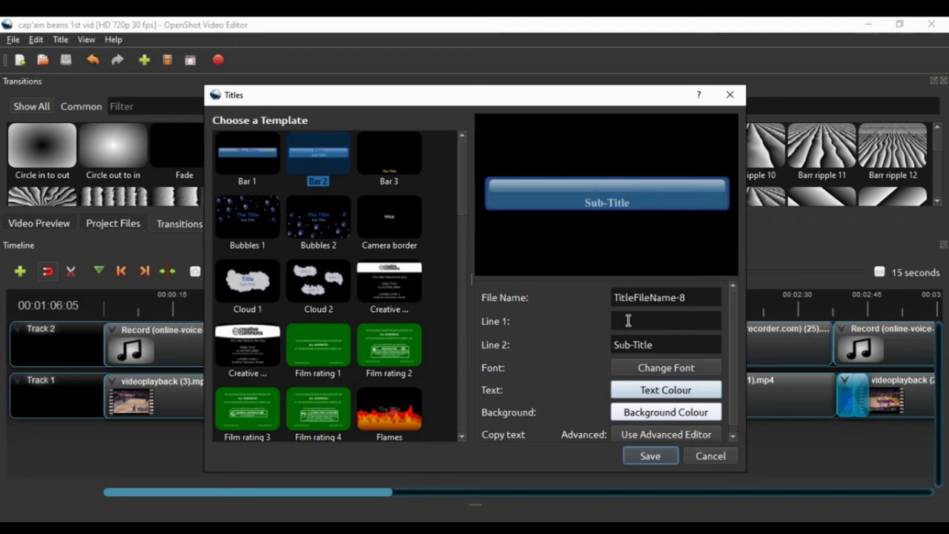
pyautogui.write('test')
pyautogui.tripleClick(631, 345)
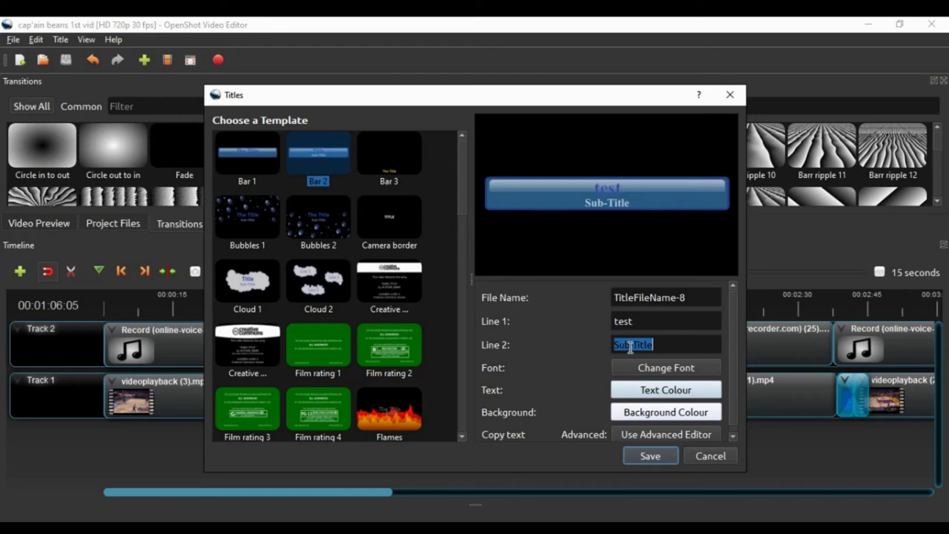
pyautogui.write('tes')
pyautogui.write('t')
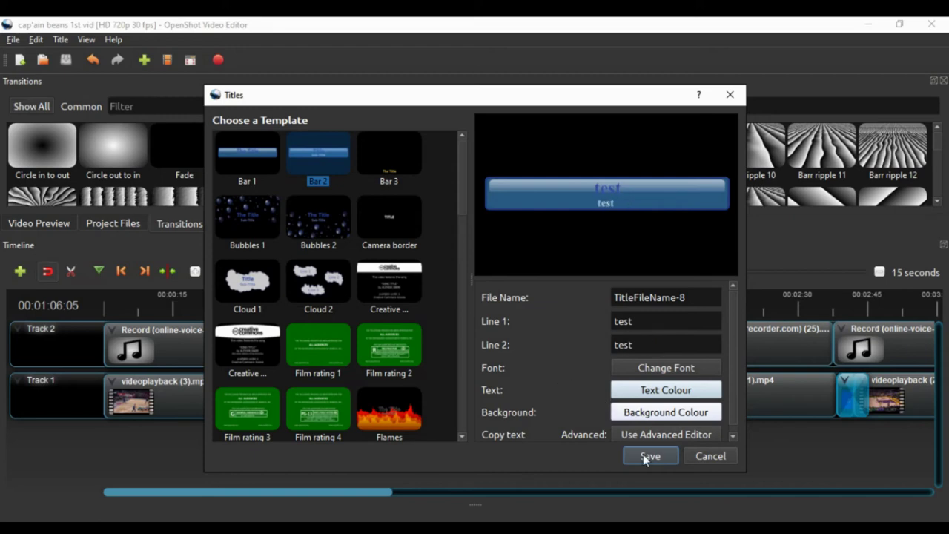
pyautogui.click(651, 459)
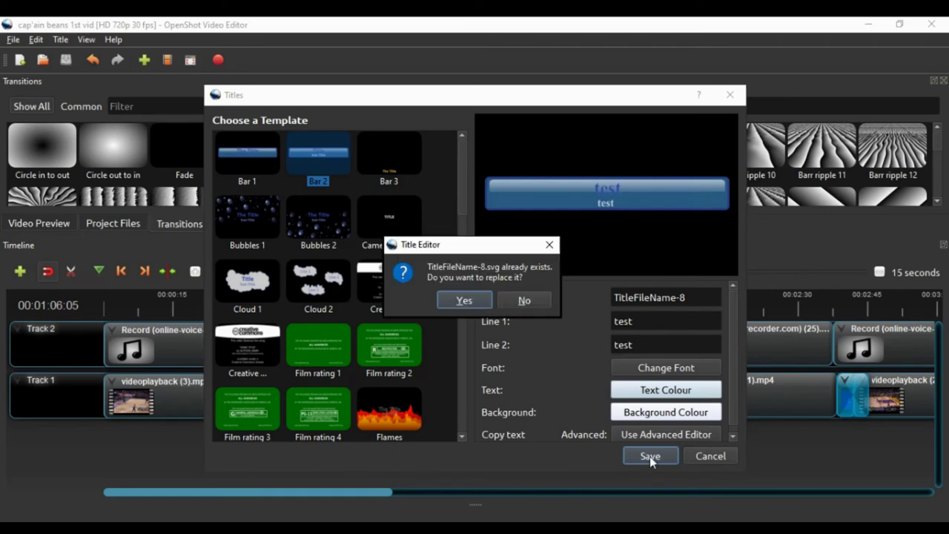
pyautogui.click(462, 302)
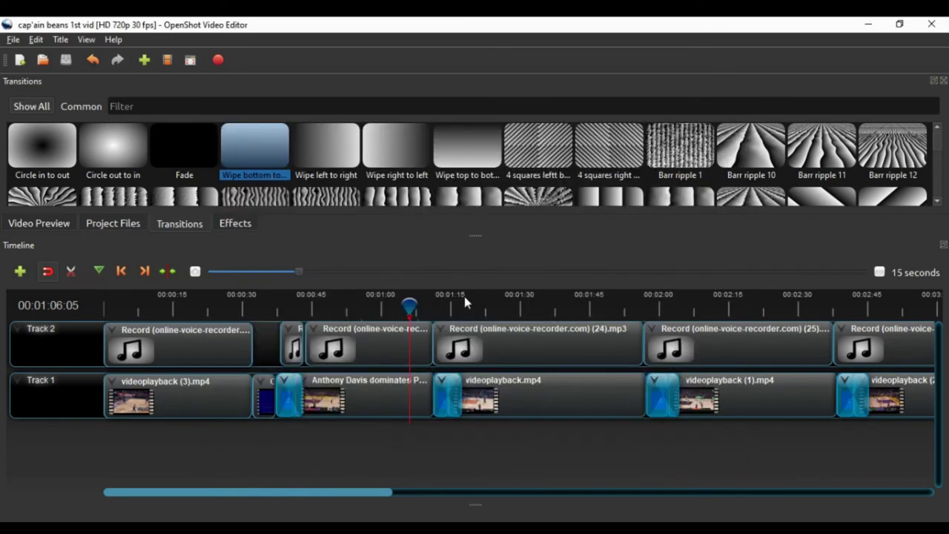
# Drag TitleFileName-8 from Project Files onto Track 2, delete it, and return to Video Preview.
pyautogui.click(132, 225)
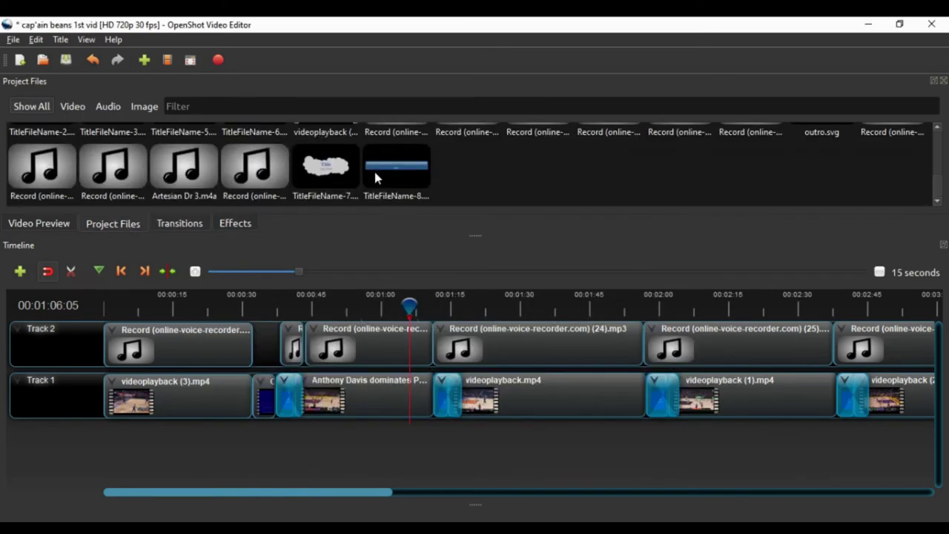
pyautogui.moveTo(400, 178)
pyautogui.mouseDown()
pyautogui.moveTo(393, 210)
pyautogui.moveTo(346, 279)
pyautogui.moveTo(280, 327)
pyautogui.moveTo(222, 335)
pyautogui.moveTo(197, 356)
pyautogui.moveTo(211, 321)
pyautogui.mouseUp()
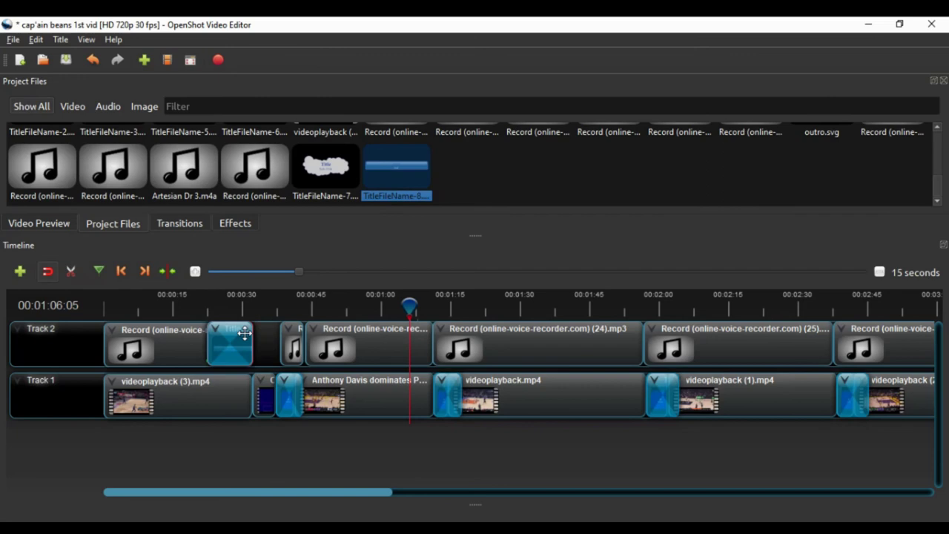
pyautogui.press('Delete')
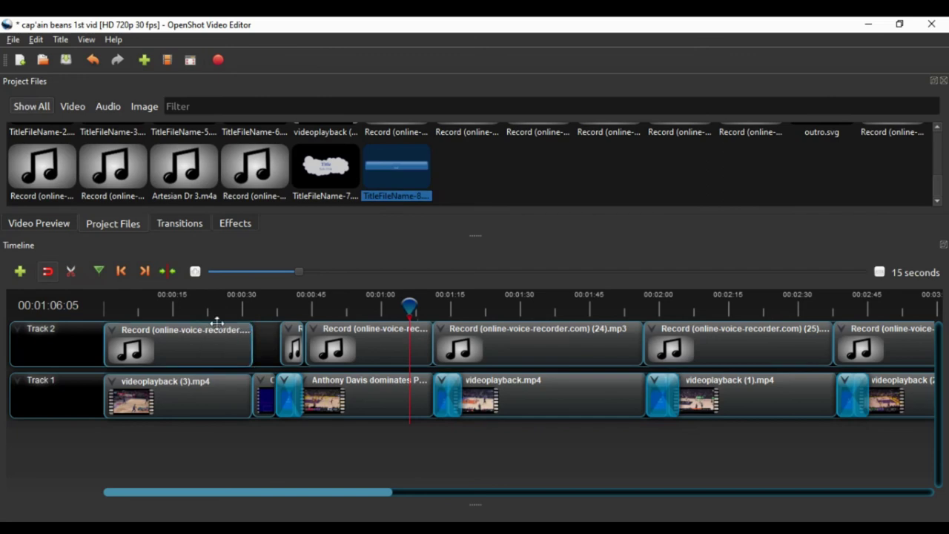
pyautogui.click(16, 230)
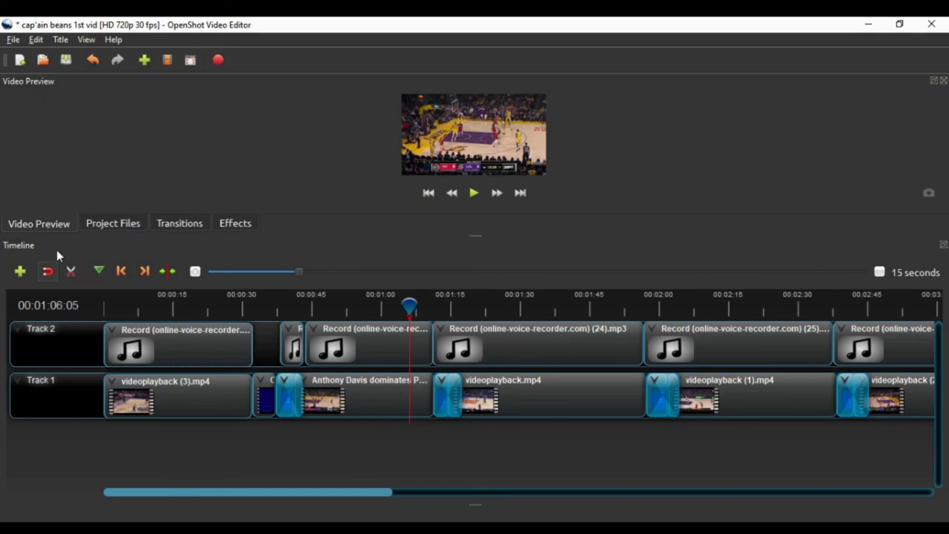
# Move the playhead to 00:01:14:18, near the start of videoplayback.mp4.
pyautogui.moveTo(412, 304)
pyautogui.mouseDown()
pyautogui.moveTo(380, 305)
pyautogui.moveTo(448, 306)
pyautogui.mouseUp()
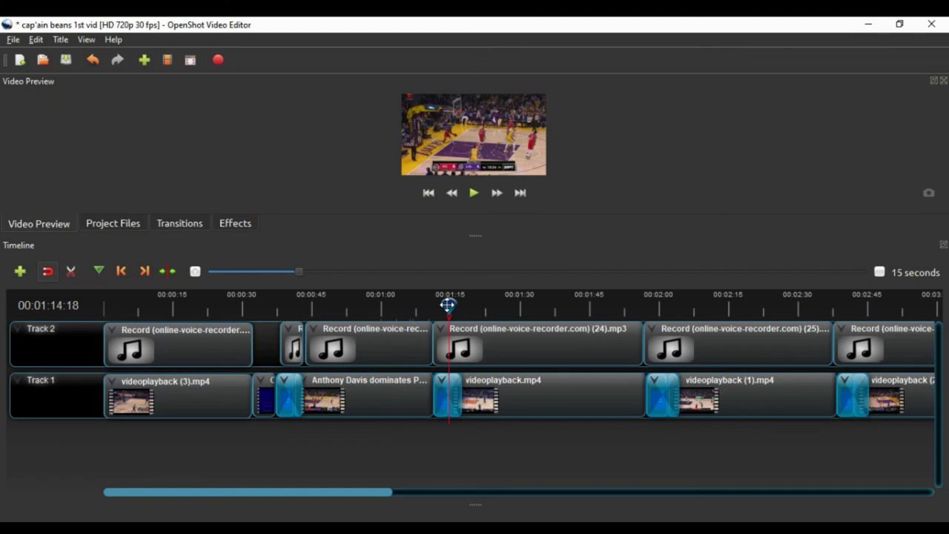